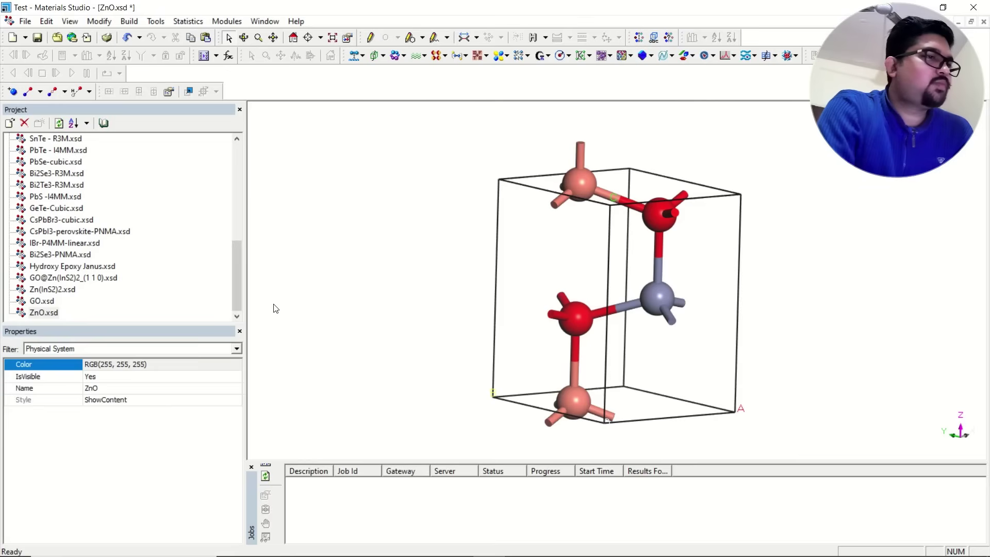
- Open the Zn(InS2)2.xsd structure and bring up the Forcite Calculation settings for it
{"action": "double_click", "coordinate": [57, 290]}
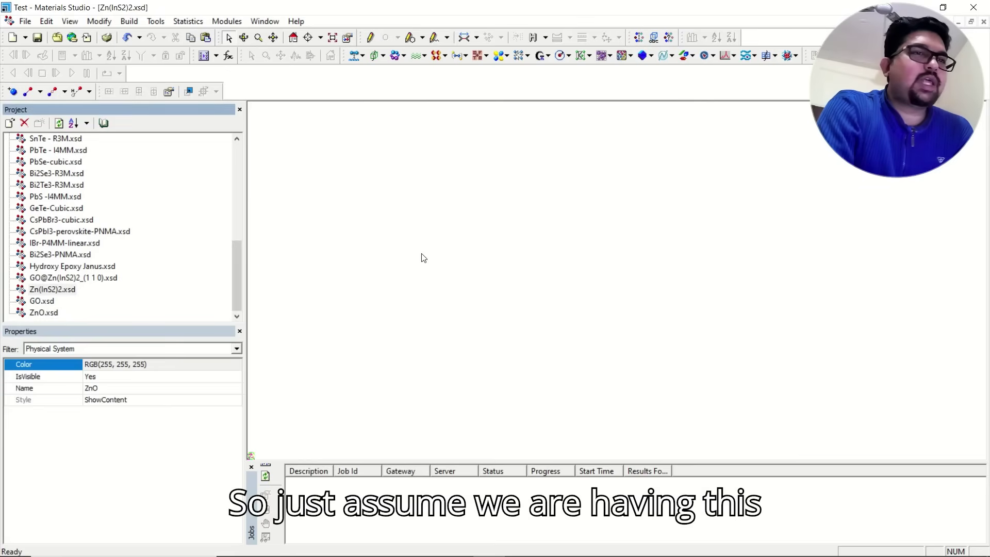
{"action": "right_click_drag", "start_coordinate": [560, 245], "coordinate": [589, 198]}
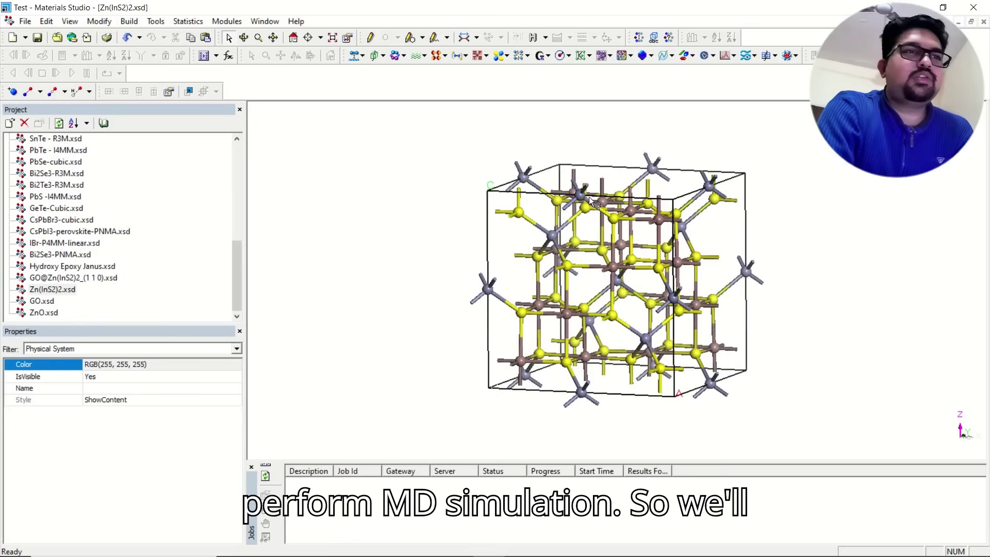
{"action": "left_click", "coordinate": [521, 56]}
{"action": "left_click", "coordinate": [553, 71]}
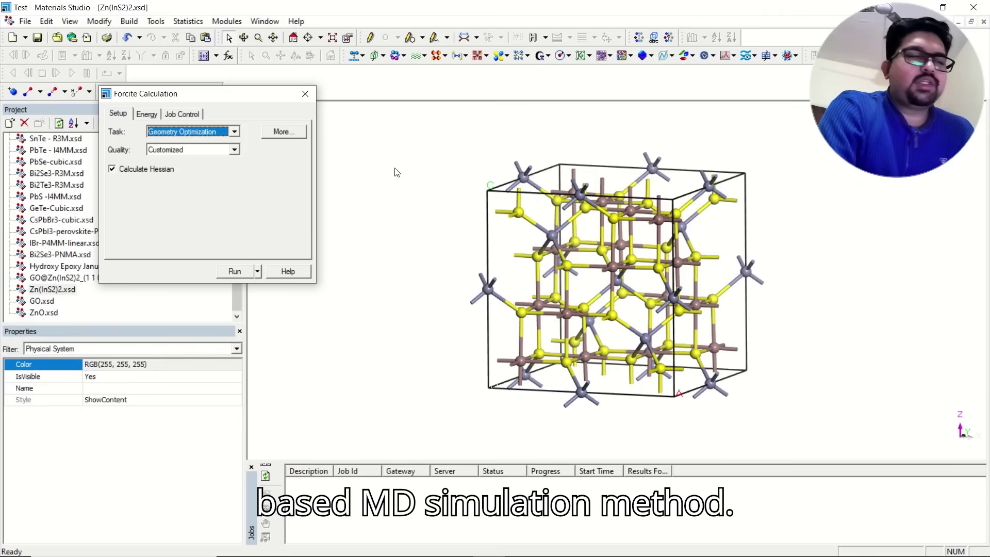
{"action": "left_click_drag", "start_coordinate": [239, 94], "coordinate": [367, 81]}
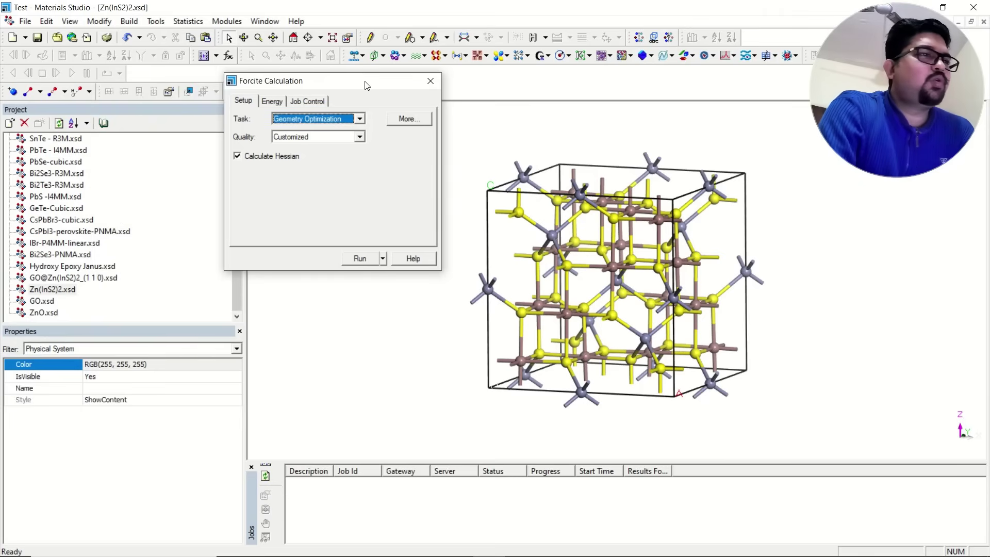
- Set the Forcite calculation task to Dynamics and its quality to Ultra-fine
{"action": "left_click", "coordinate": [352, 118]}
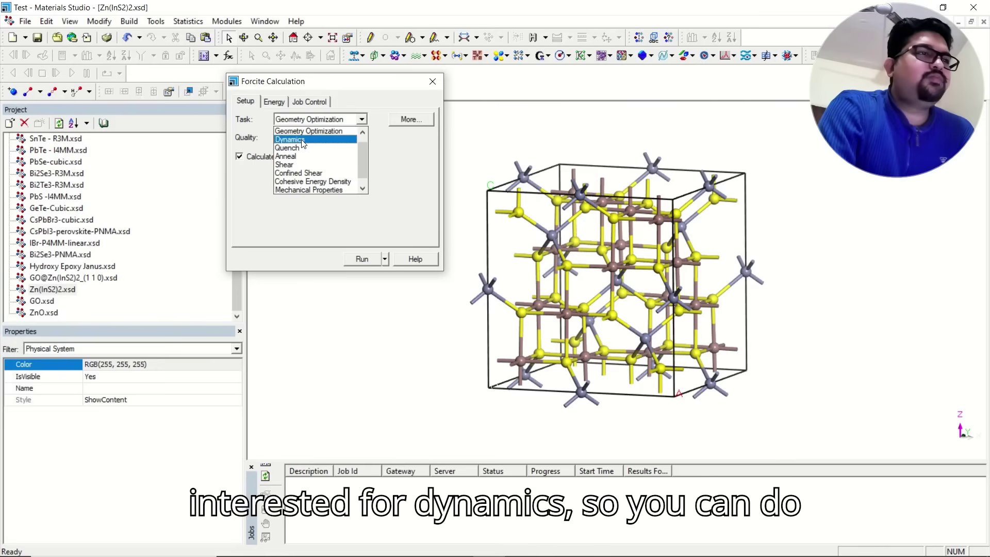
{"action": "left_click", "coordinate": [302, 144]}
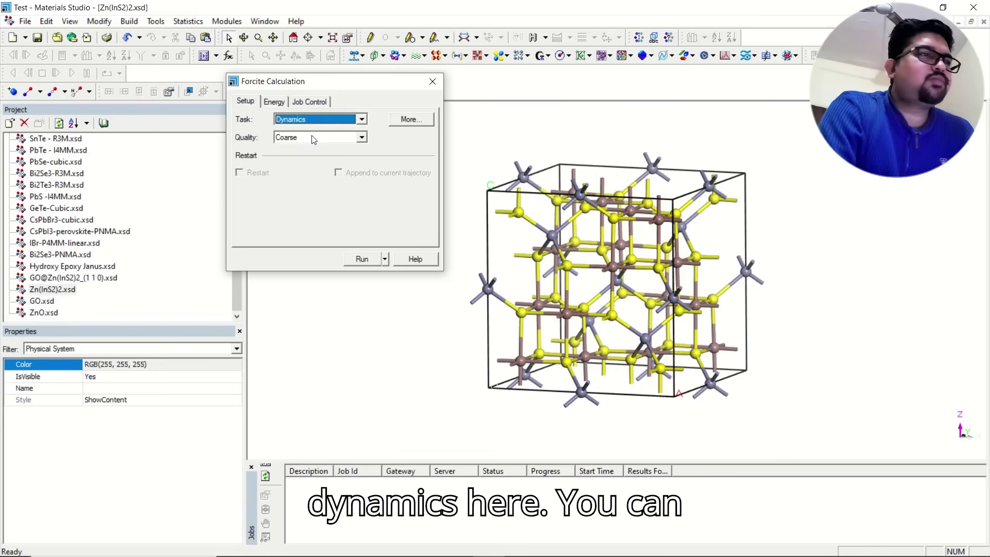
{"action": "left_click", "coordinate": [312, 138]}
{"action": "left_click", "coordinate": [302, 176]}
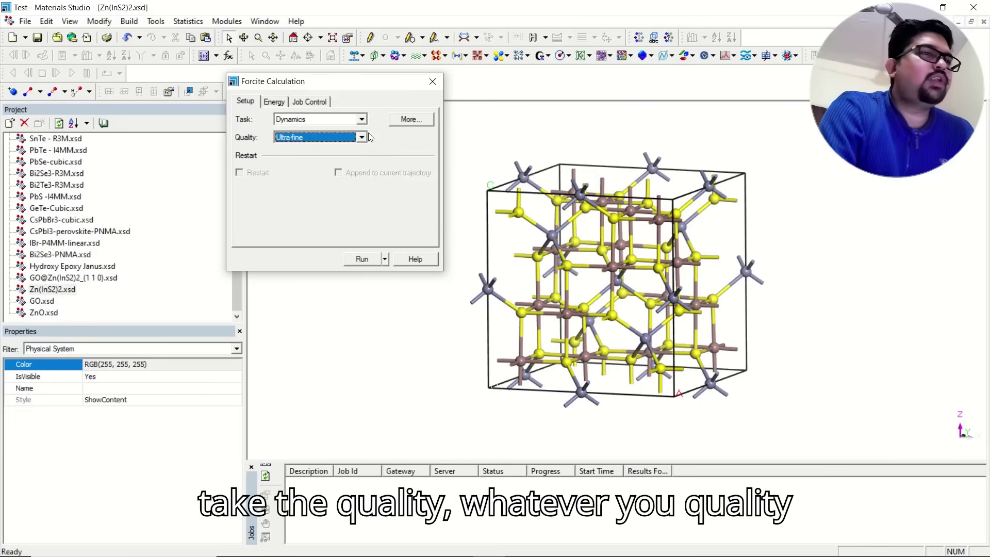
- Open the detailed Forcite Dynamics settings and choose the NVT ensemble
{"action": "left_click", "coordinate": [410, 120]}
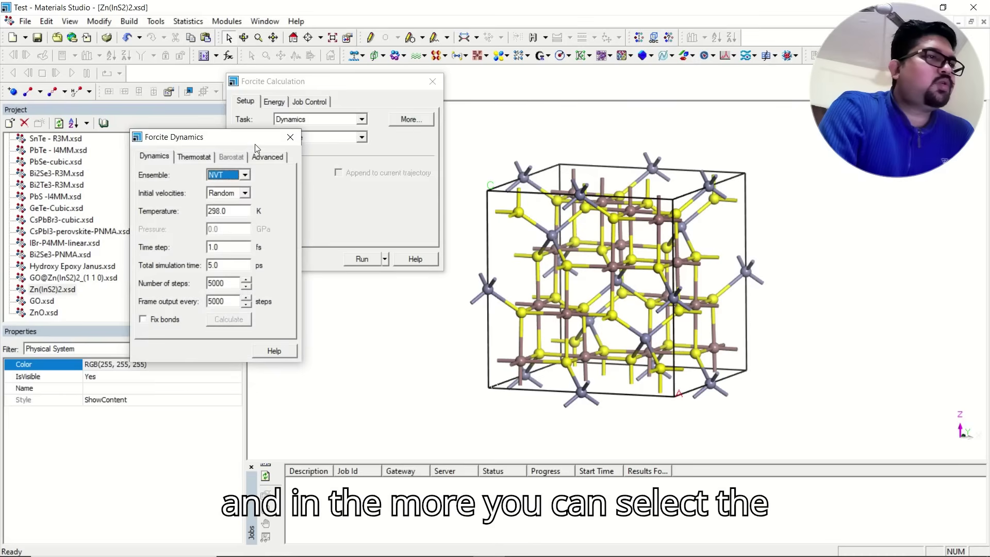
{"action": "left_click_drag", "start_coordinate": [257, 137], "coordinate": [203, 90]}
{"action": "left_click", "coordinate": [175, 130]}
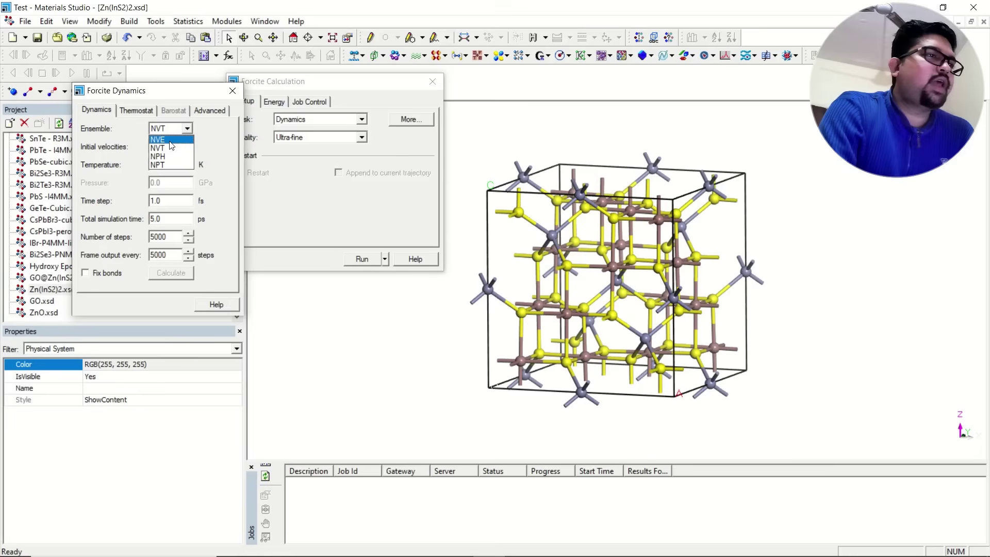
{"action": "left_click", "coordinate": [170, 149]}
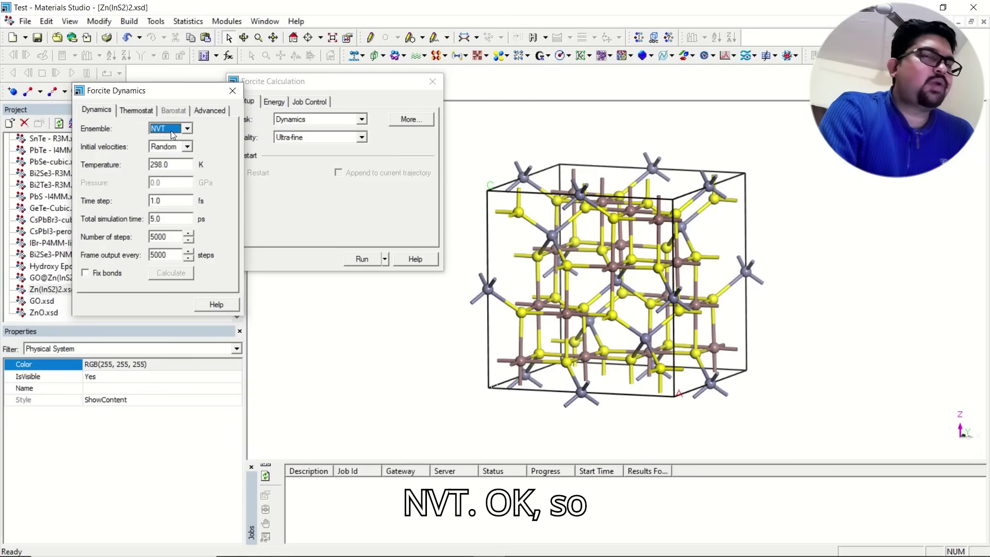
{"action": "left_click", "coordinate": [173, 131]}
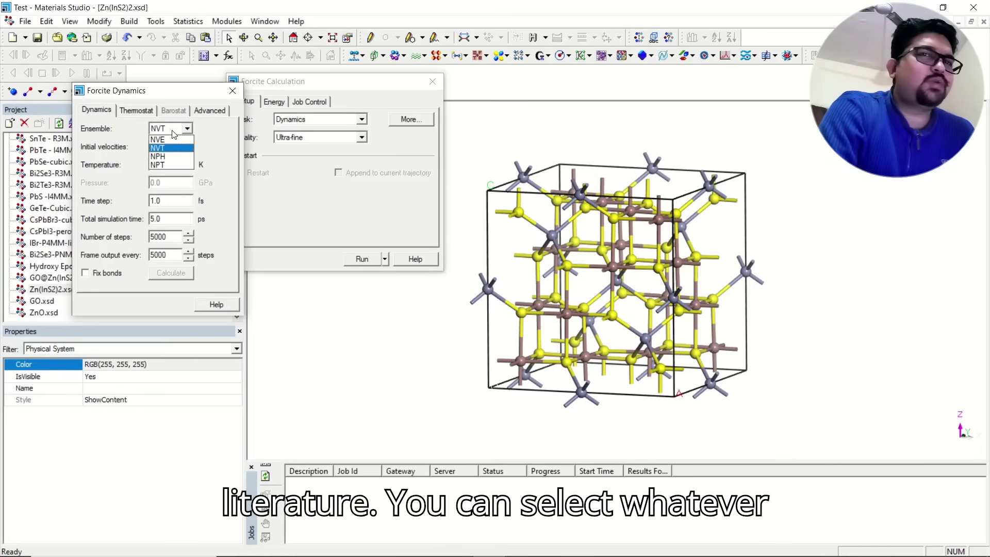
{"action": "left_click", "coordinate": [173, 132]}
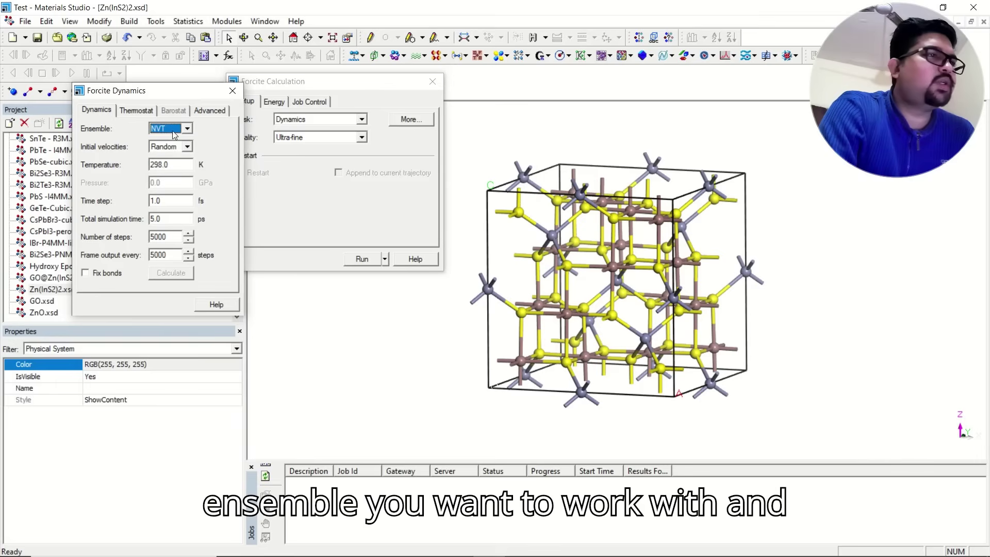
- Review the temperature and total simulation time fields of the dynamics run
{"action": "left_click", "coordinate": [174, 165]}
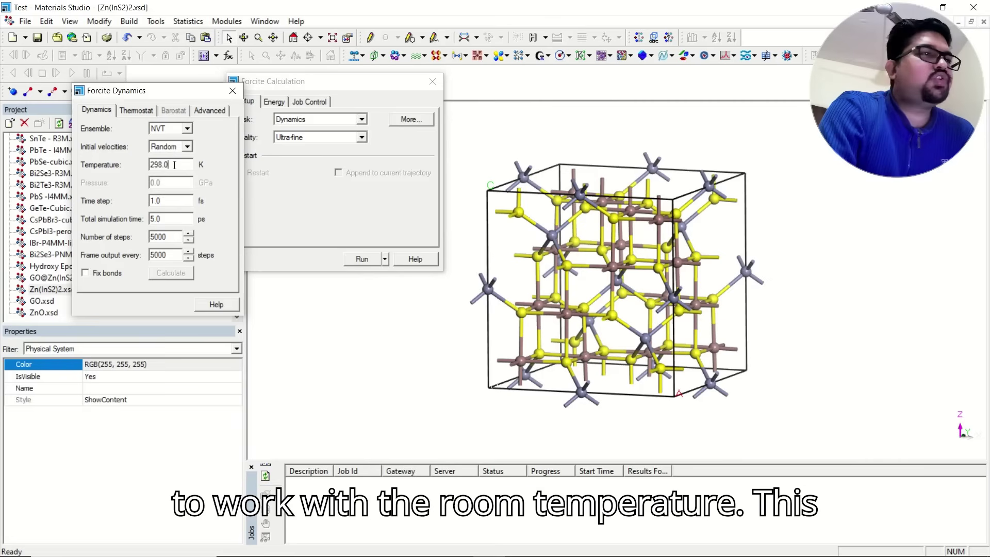
{"action": "left_click_drag", "start_coordinate": [174, 165], "coordinate": [145, 165]}
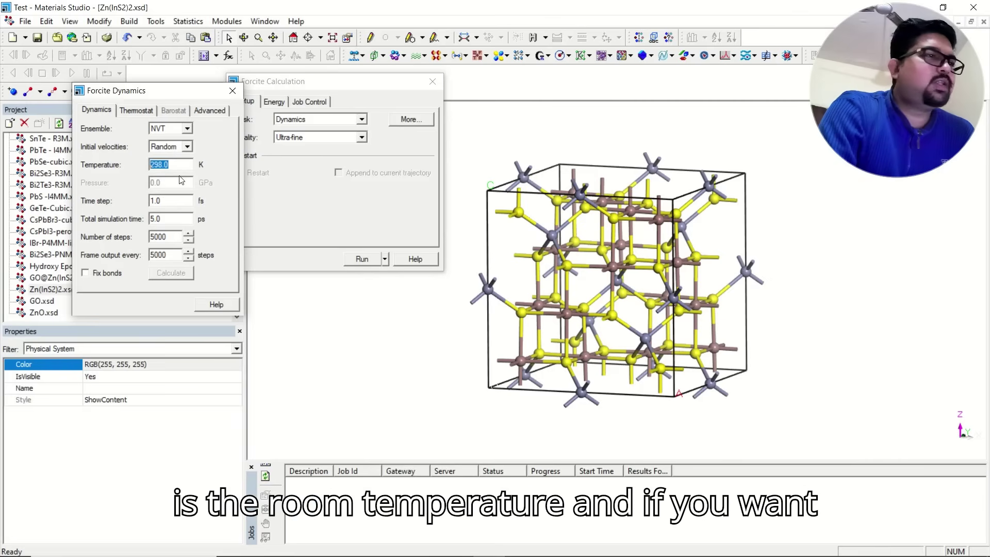
{"action": "left_click", "coordinate": [176, 163]}
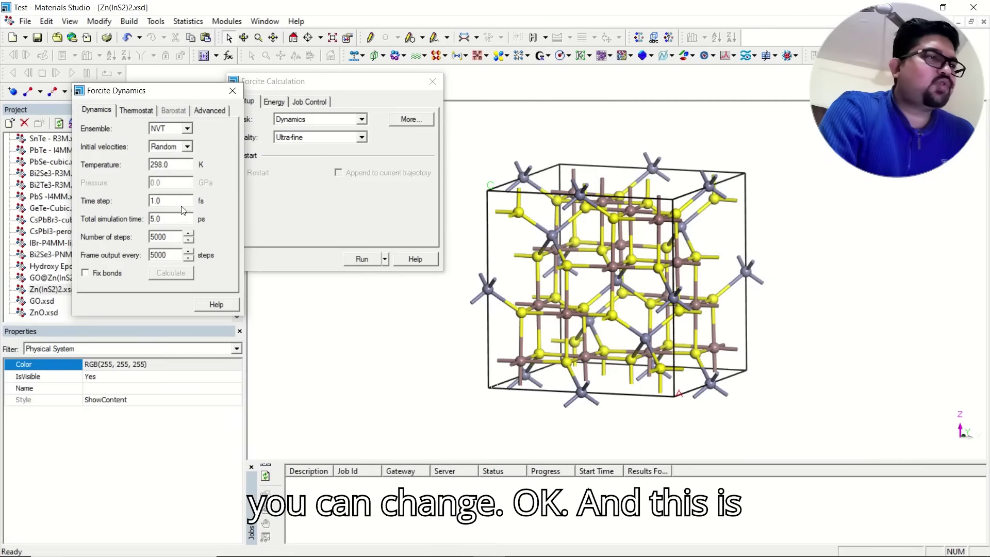
{"action": "left_click_drag", "start_coordinate": [173, 218], "coordinate": [158, 219]}
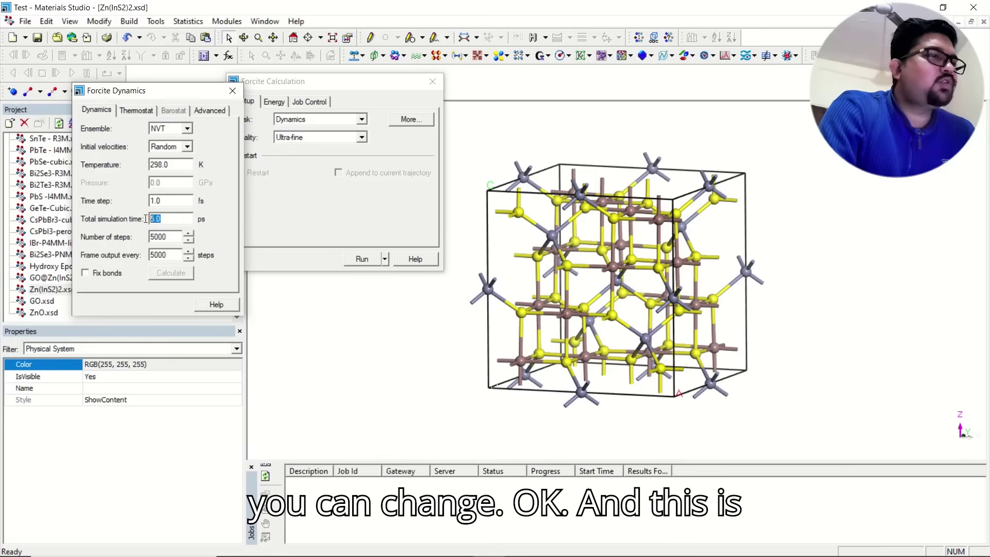
- Read the online help on the Forcite Dynamics time step, total simulation time, step count and frame output options
{"action": "left_click", "coordinate": [178, 222]}
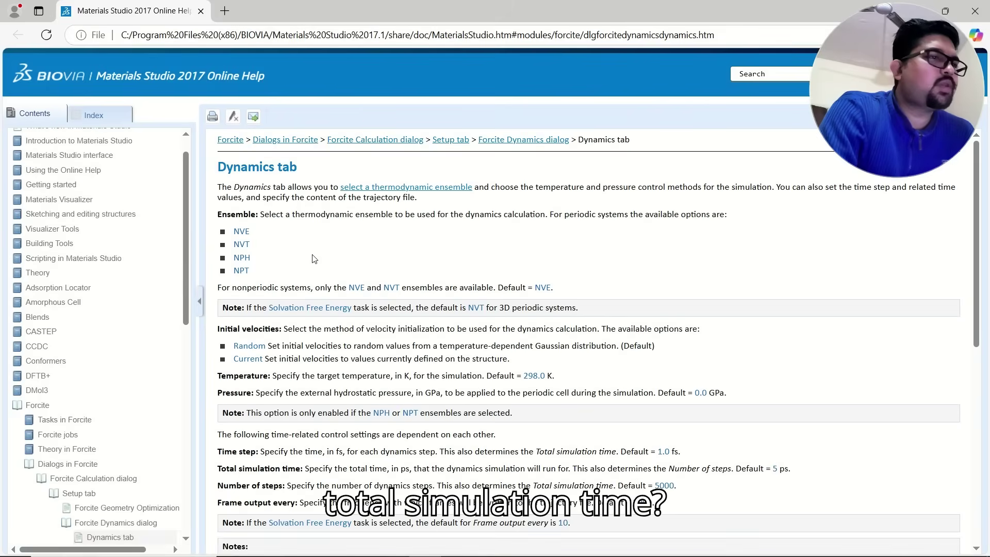
{"action": "scroll", "coordinate": [313, 258], "scroll_direction": "down", "scroll_amount": 5}
{"action": "scroll", "coordinate": [312, 254], "scroll_direction": "up", "scroll_amount": 1}
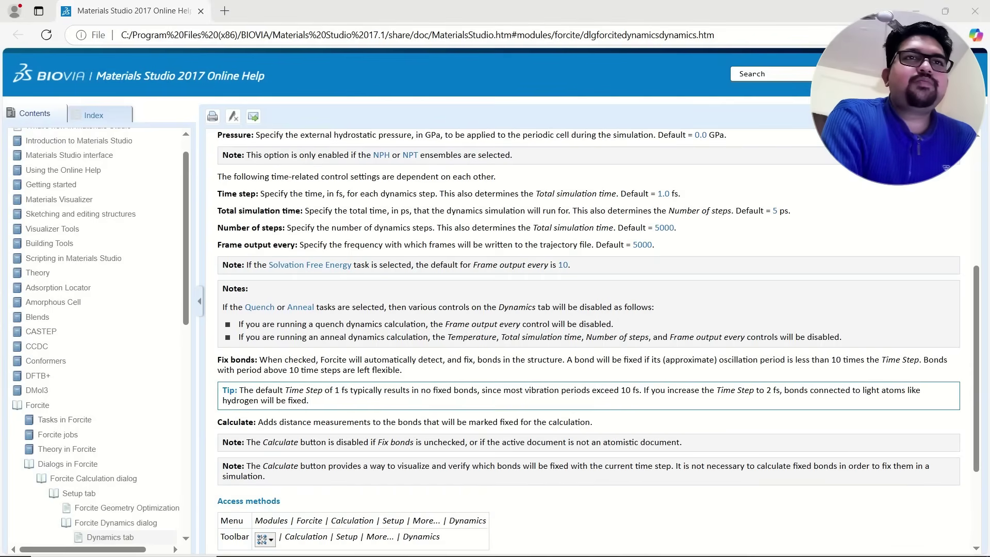
{"action": "left_click", "coordinate": [916, 10]}
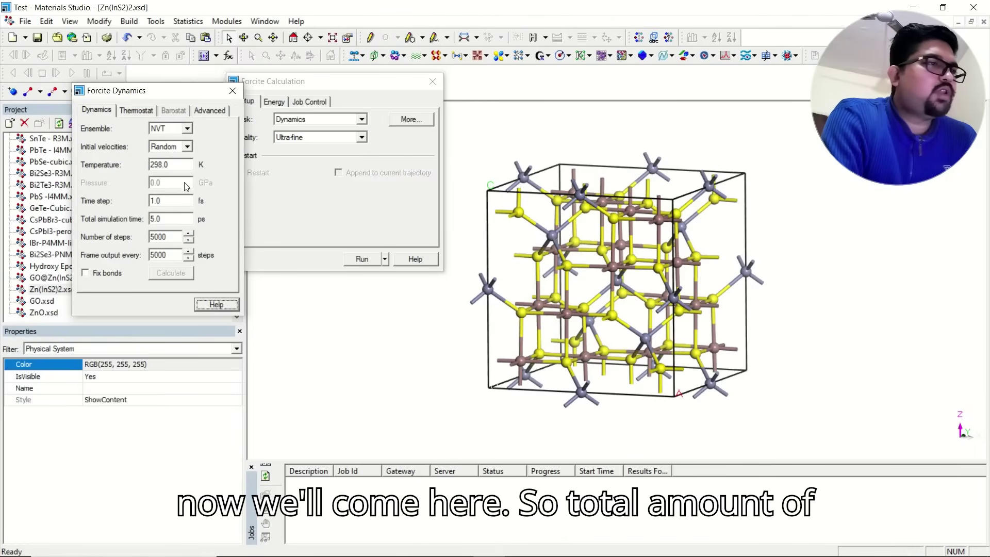
- Check the step count and simulation time, review the thermostat and advanced options, and close the dynamics settings
{"action": "left_click_drag", "start_coordinate": [175, 236], "coordinate": [141, 236]}
{"action": "left_click", "coordinate": [172, 219]}
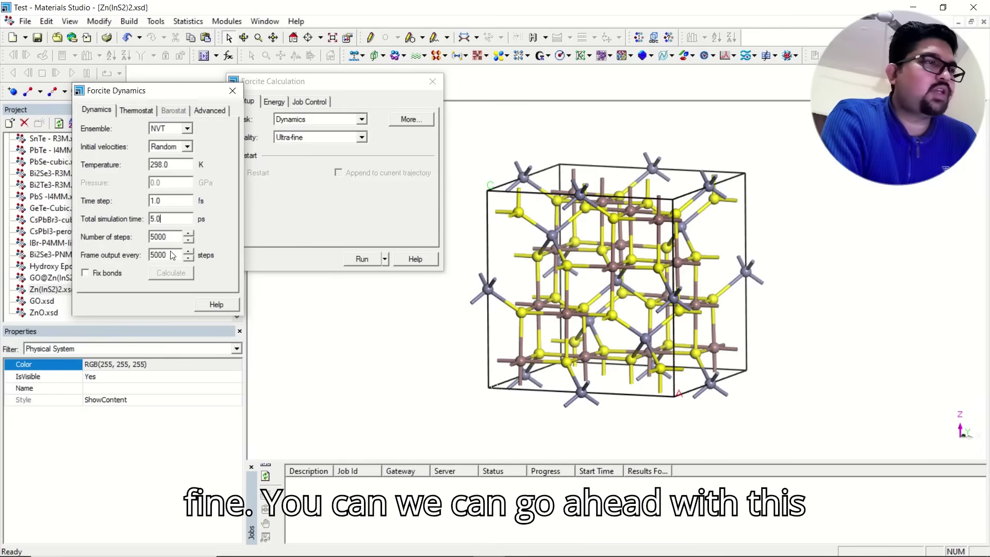
{"action": "left_click", "coordinate": [137, 112]}
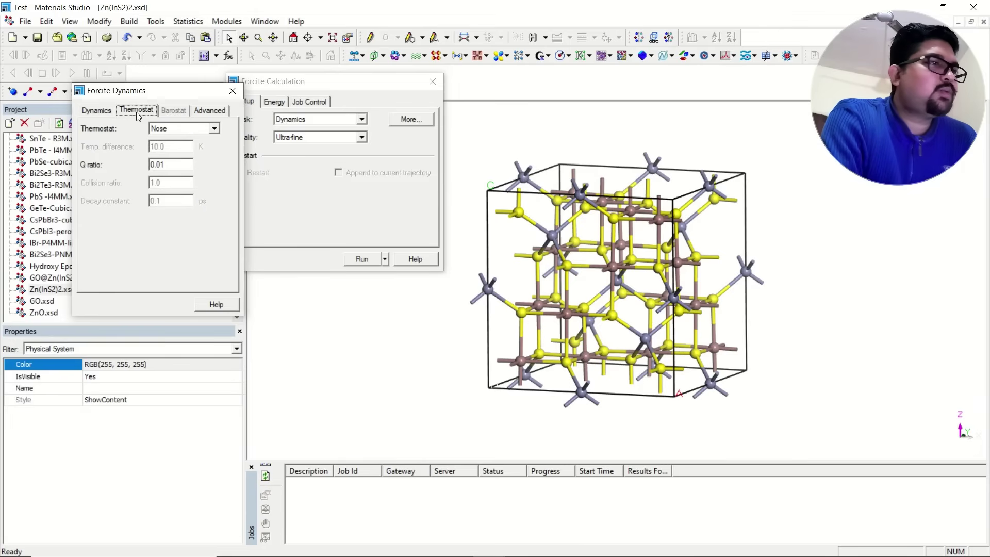
{"action": "left_click", "coordinate": [211, 111]}
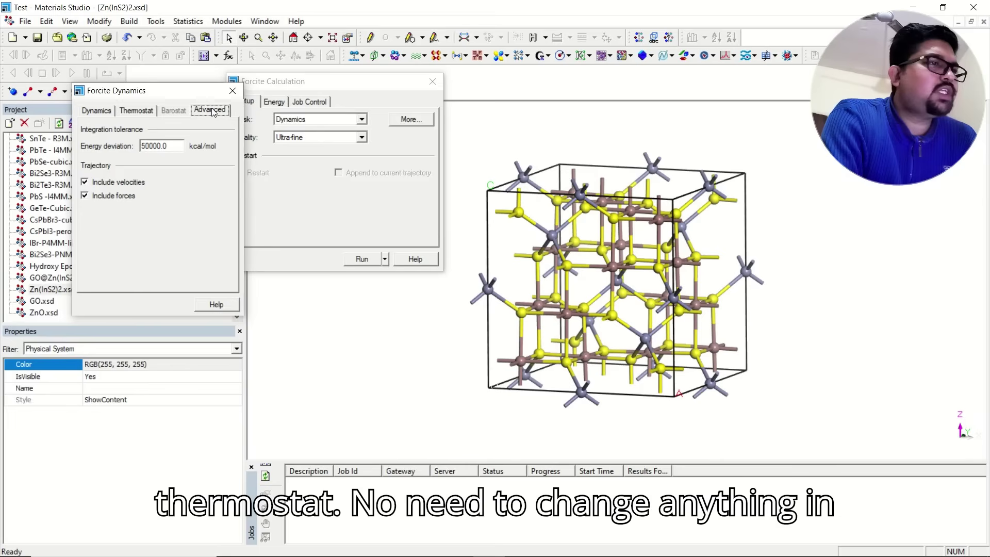
{"action": "left_click", "coordinate": [233, 91]}
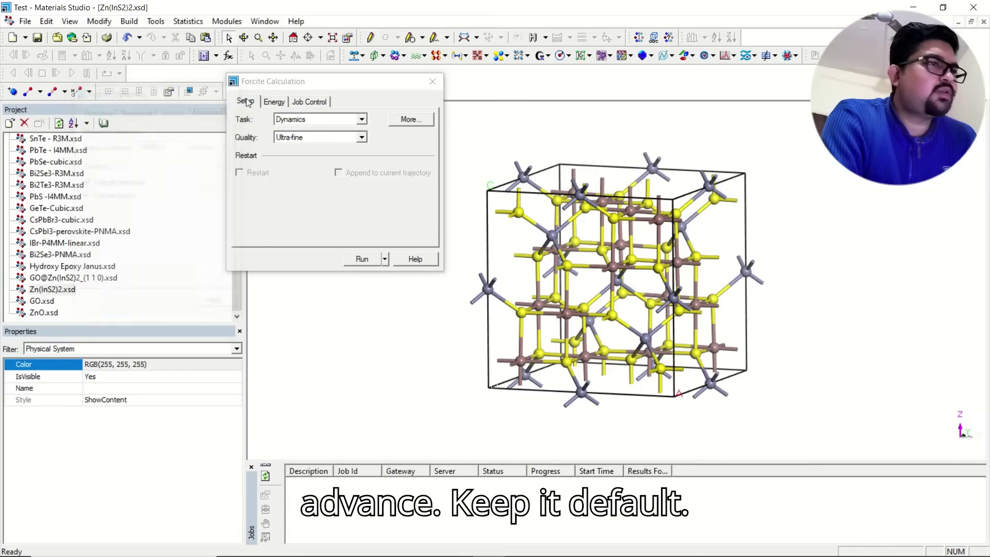
- Choose COMPASSII as the forcefield in the Forcite energy settings
{"action": "left_click", "coordinate": [273, 102]}
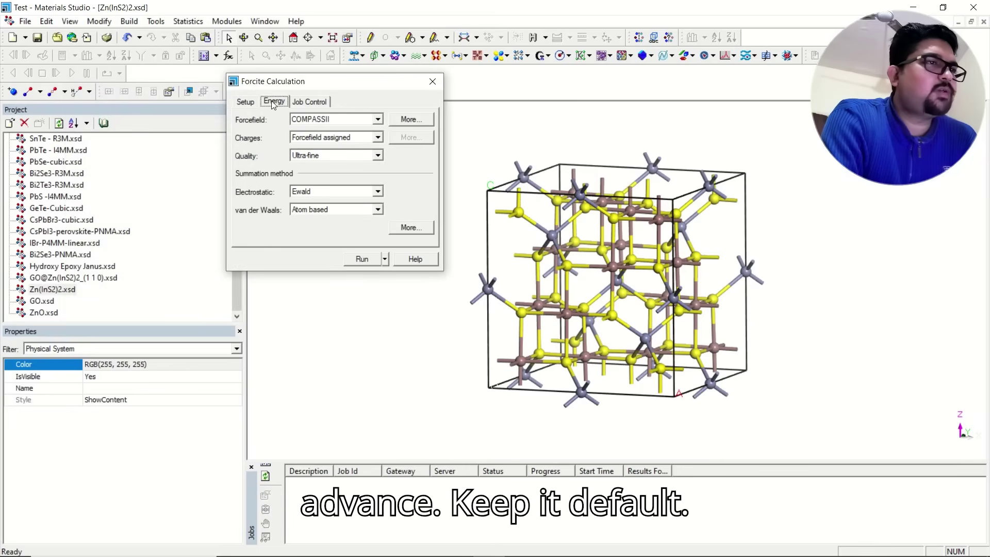
{"action": "left_click", "coordinate": [350, 121]}
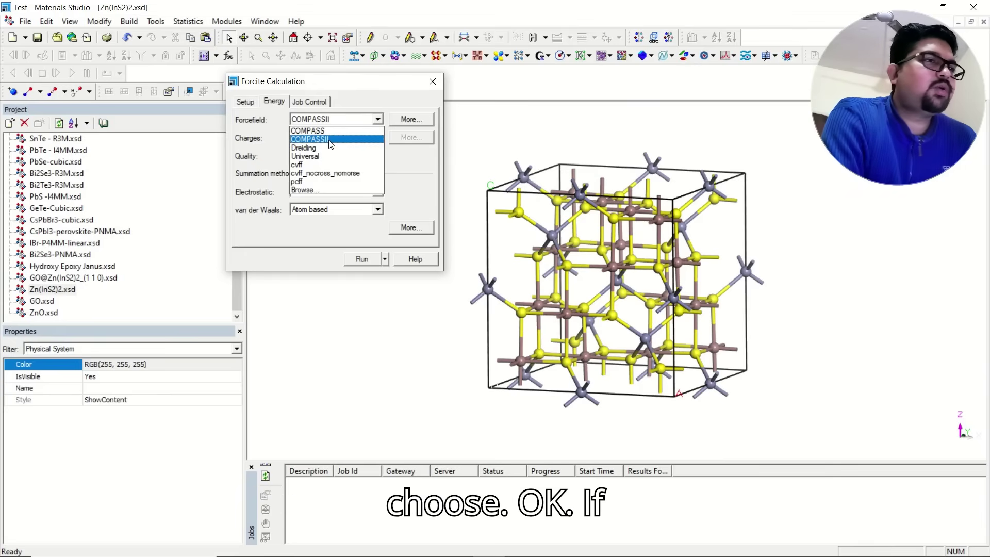
{"action": "left_click", "coordinate": [330, 140]}
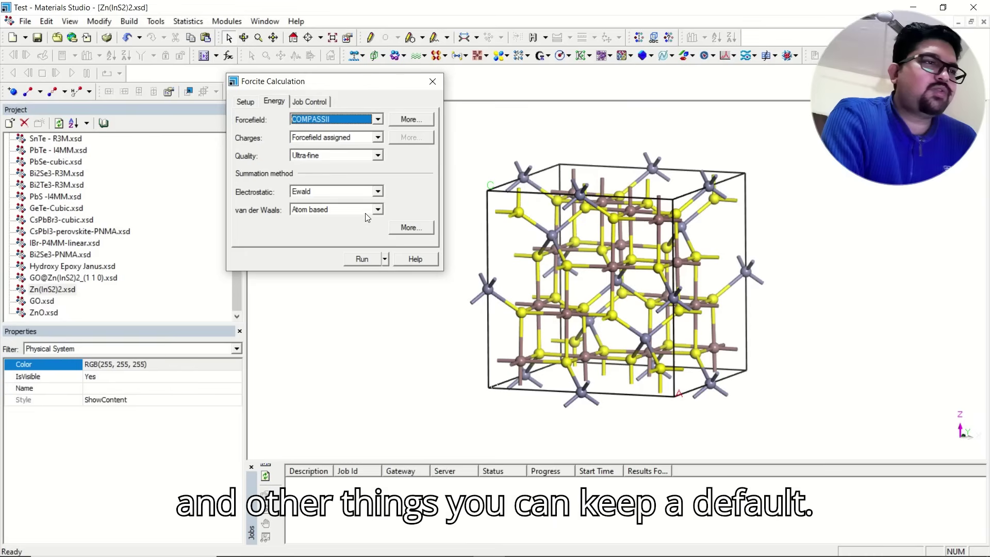
- Inspect the Forcite preparation options and the non-bond options without changing them
{"action": "left_click", "coordinate": [407, 119]}
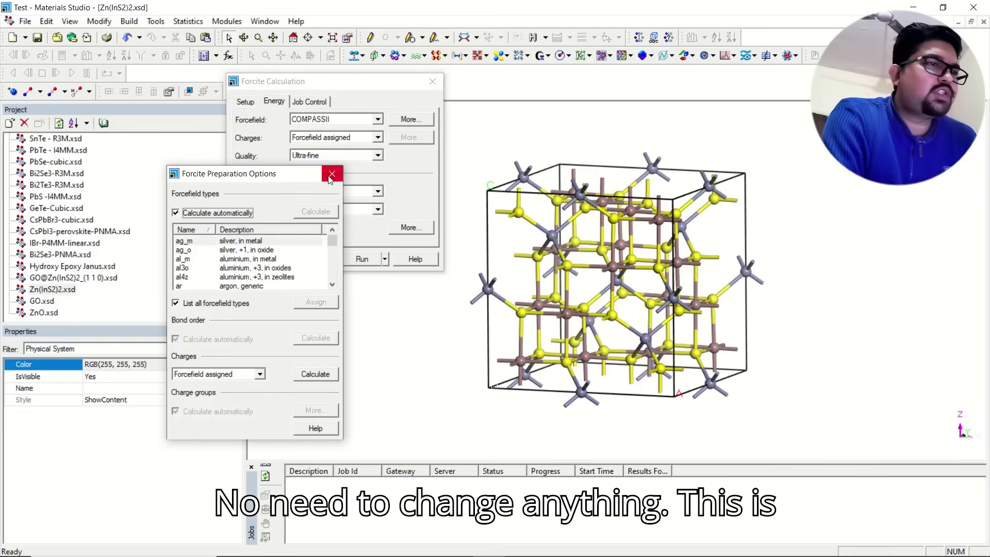
{"action": "left_click", "coordinate": [331, 175]}
{"action": "left_click", "coordinate": [411, 227]}
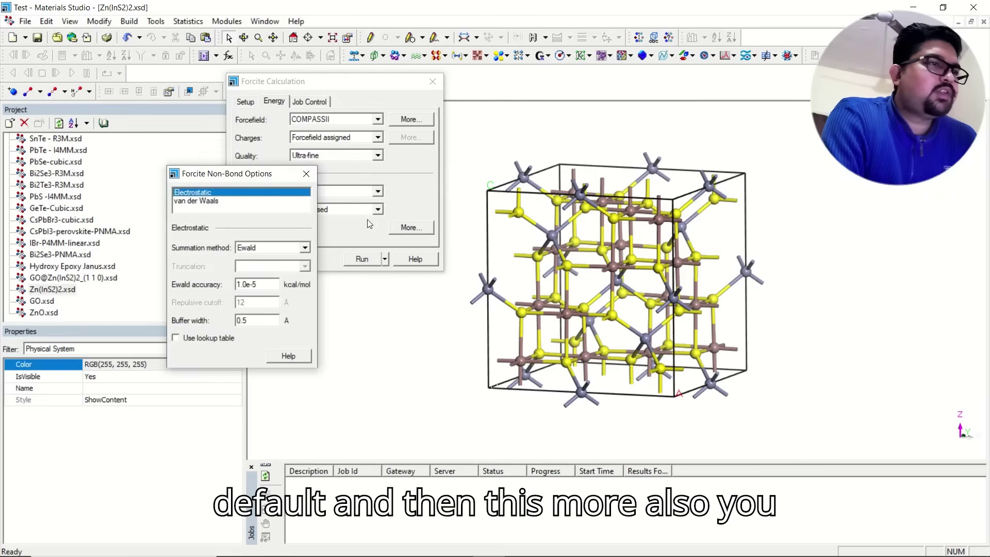
{"action": "left_click", "coordinate": [306, 174]}
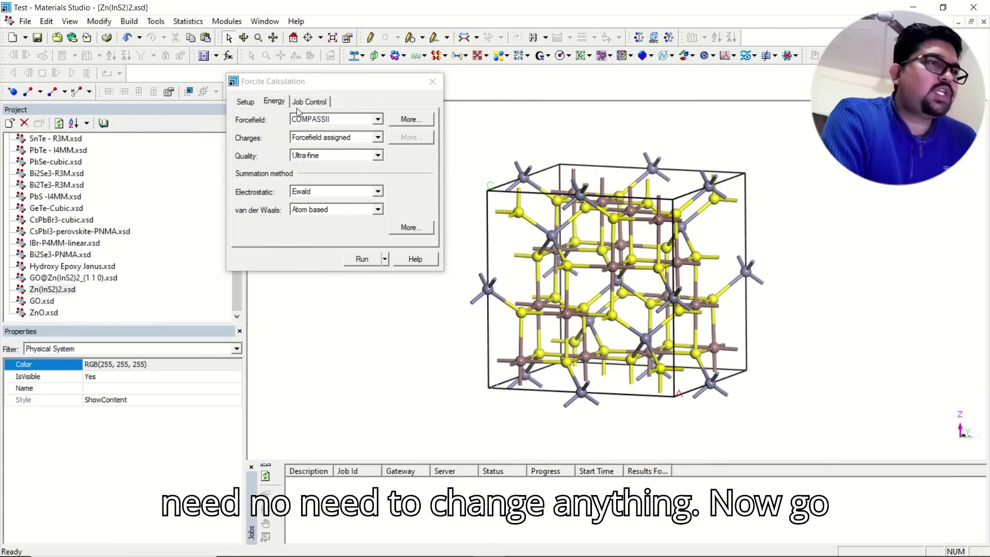
- Review the job control settings, including the parallel cores and the live update and job completion options
{"action": "left_click", "coordinate": [309, 102]}
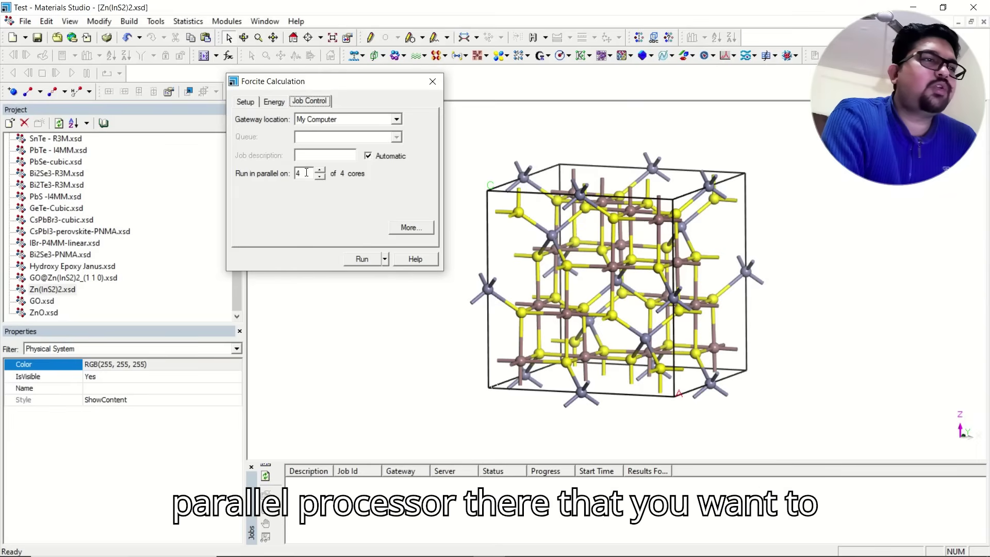
{"action": "left_click", "coordinate": [413, 228]}
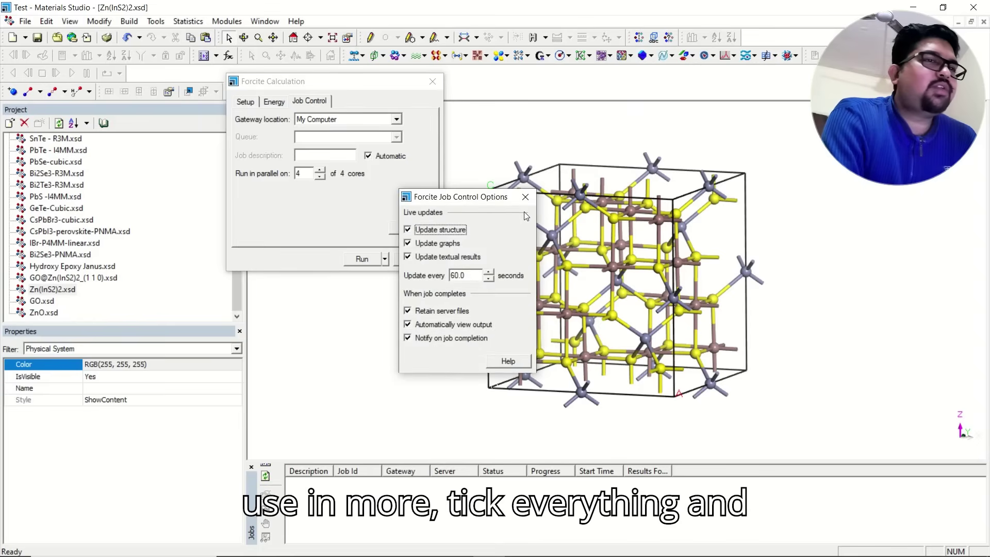
{"action": "left_click", "coordinate": [525, 196]}
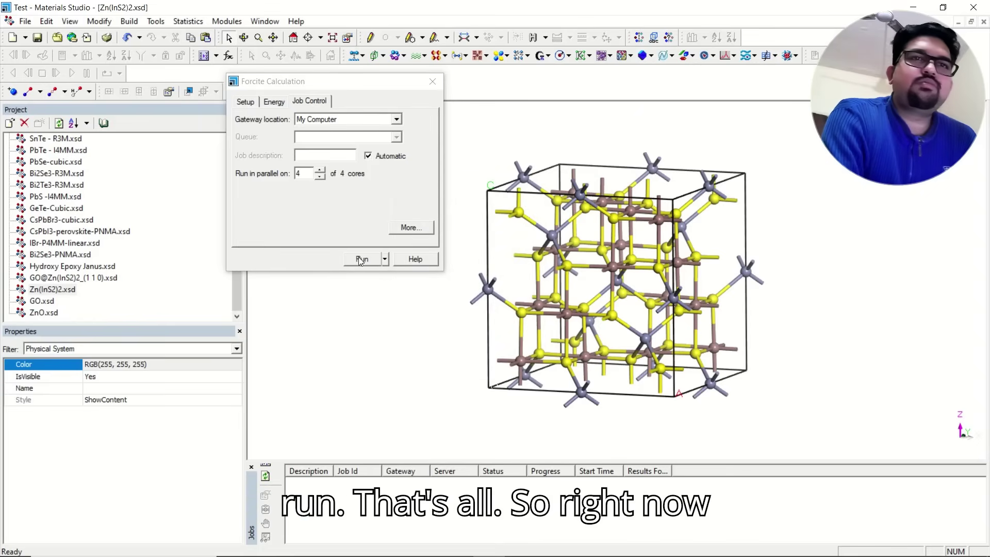
- Switch the Forcite task to Geometry Optimization and then to Energy, and look through the other available tasks
{"action": "left_click", "coordinate": [245, 101]}
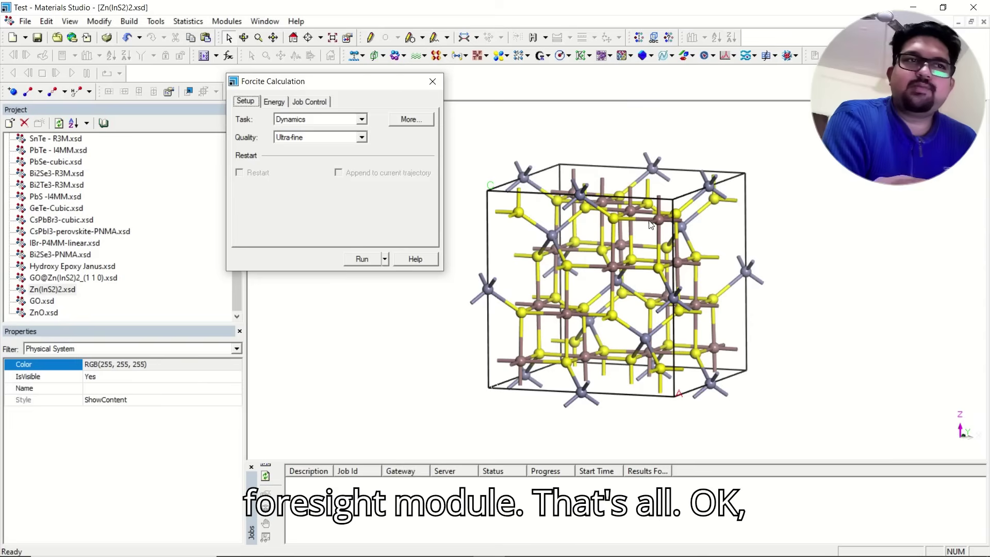
{"action": "left_click", "coordinate": [302, 118]}
{"action": "scroll", "coordinate": [305, 140], "scroll_direction": "up", "scroll_amount": 1}
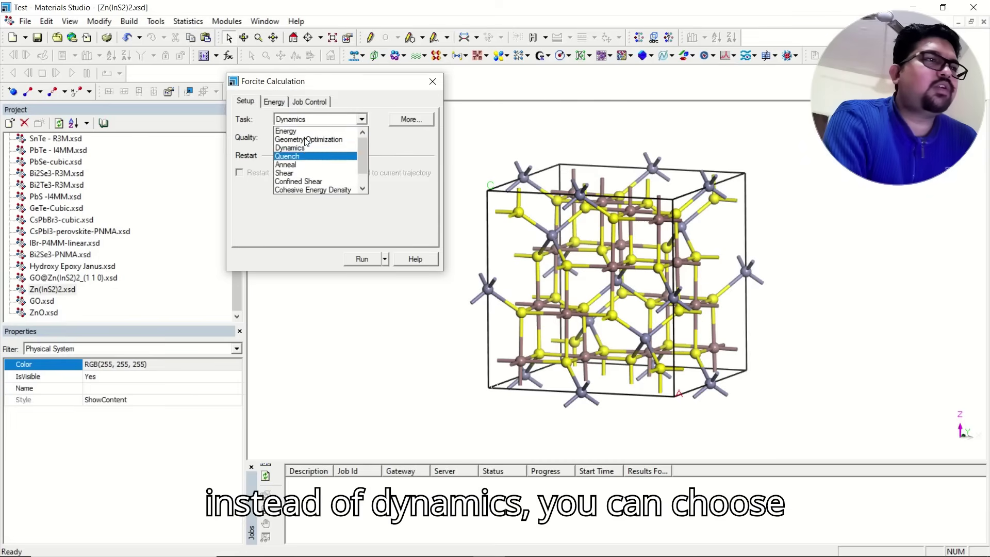
{"action": "left_click", "coordinate": [305, 140]}
{"action": "left_click", "coordinate": [306, 121]}
{"action": "scroll", "coordinate": [307, 135], "scroll_direction": "up", "scroll_amount": 1}
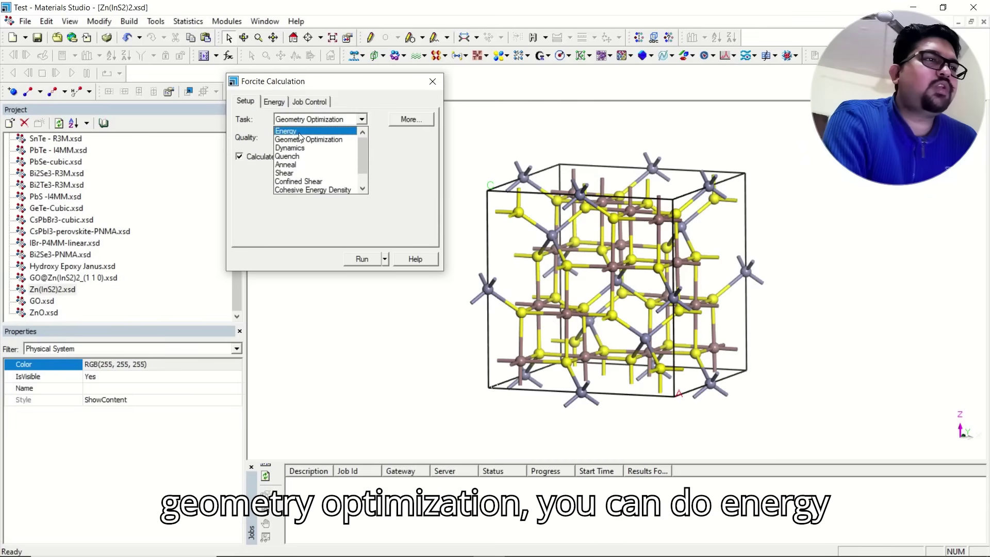
{"action": "left_click", "coordinate": [298, 132]}
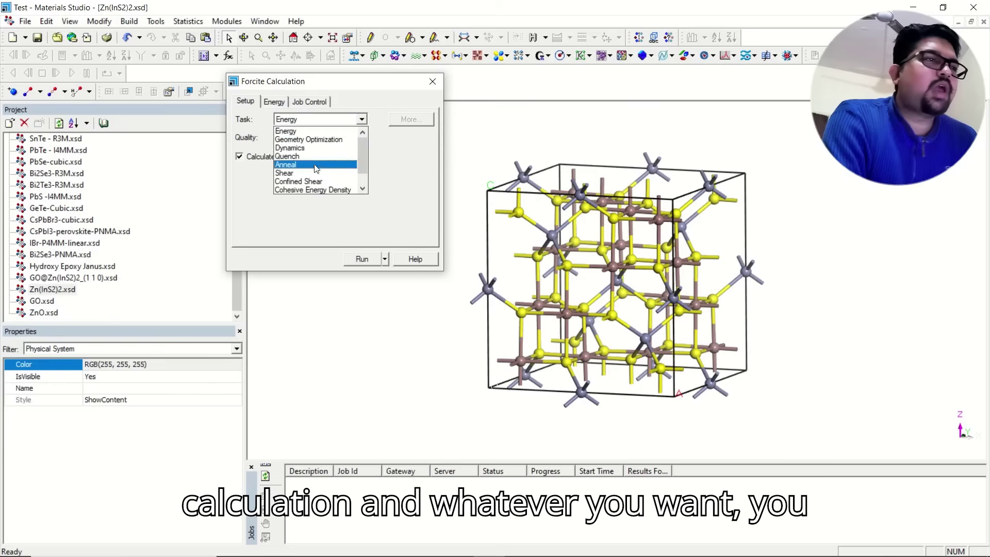
{"action": "scroll", "coordinate": [314, 170], "scroll_direction": "down", "scroll_amount": 1}
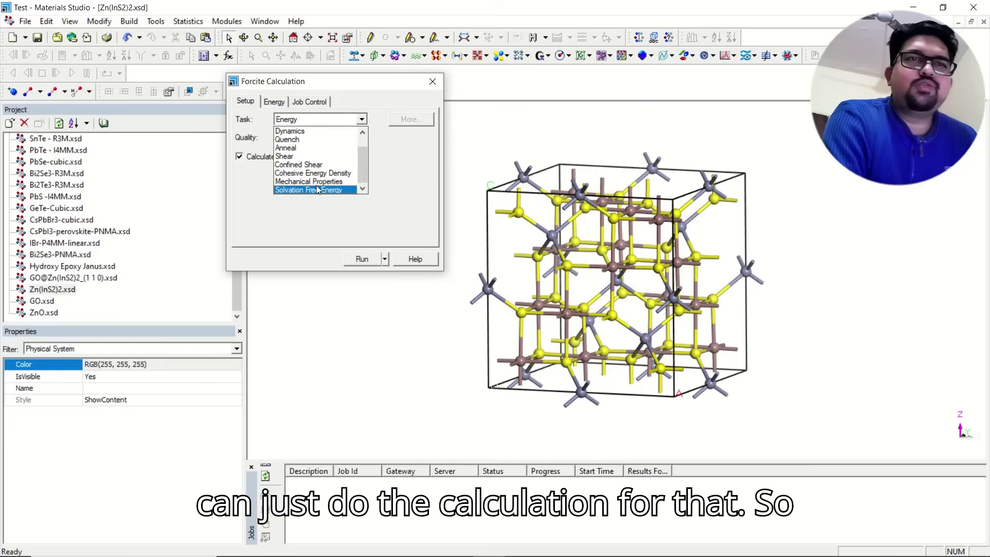